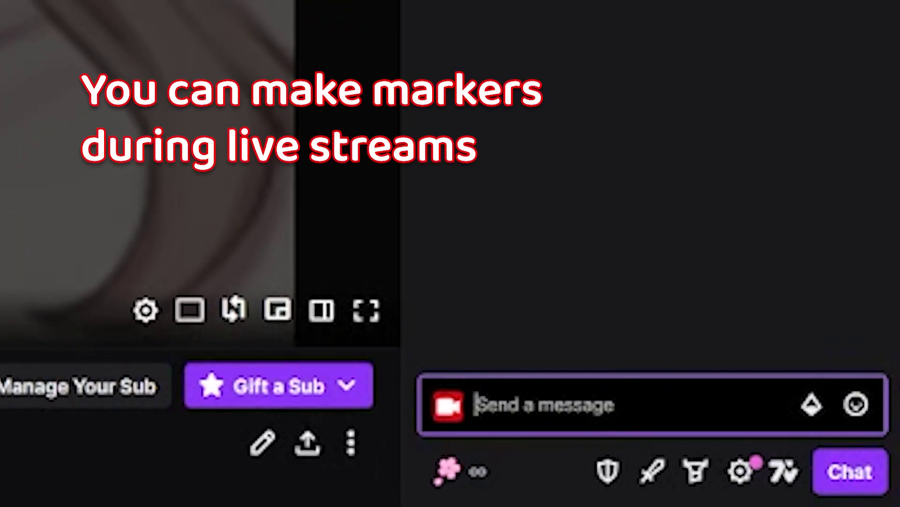
Write the chat command '/marker viewer asked a good question 2minutes', replacing the earlier marker description
{"action": "type", "text": "/marker"}
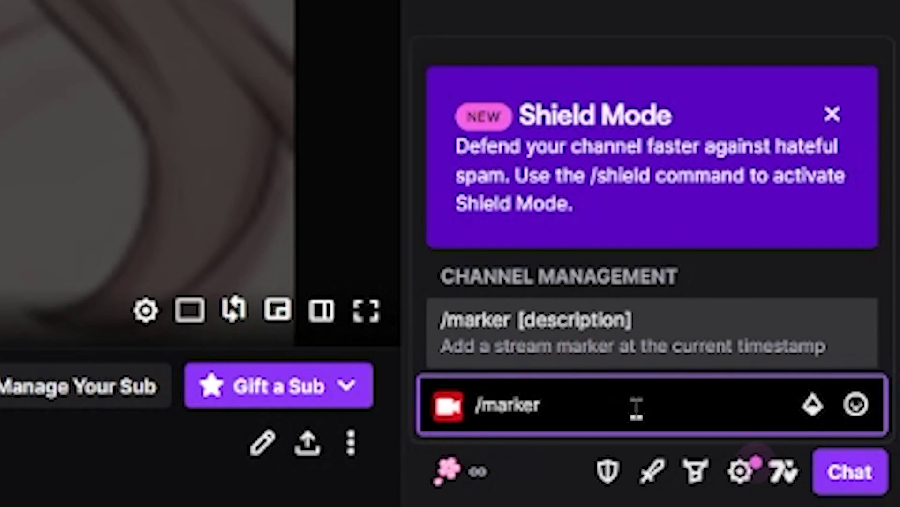
{"action": "type", "text": " aicute died OMEGALUL"}
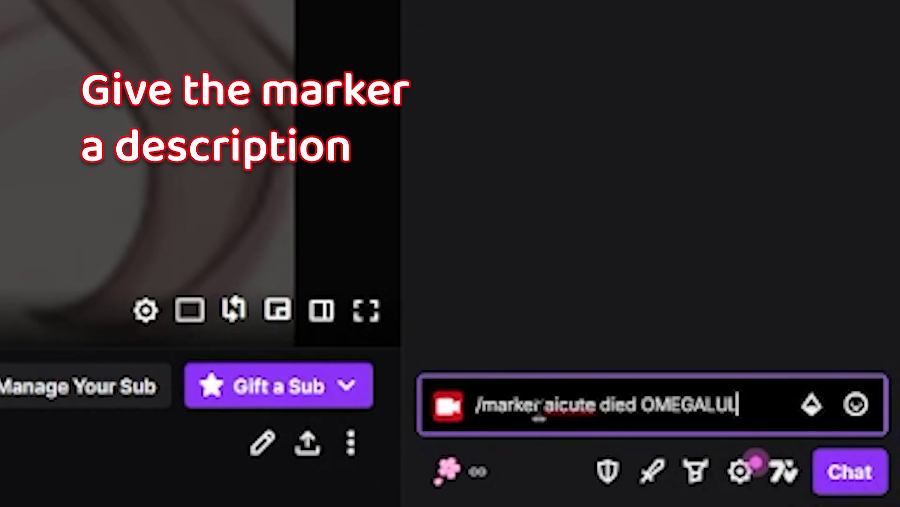
{"action": "left_click_drag", "start_coordinate": [767, 404], "coordinate": [422, 402]}
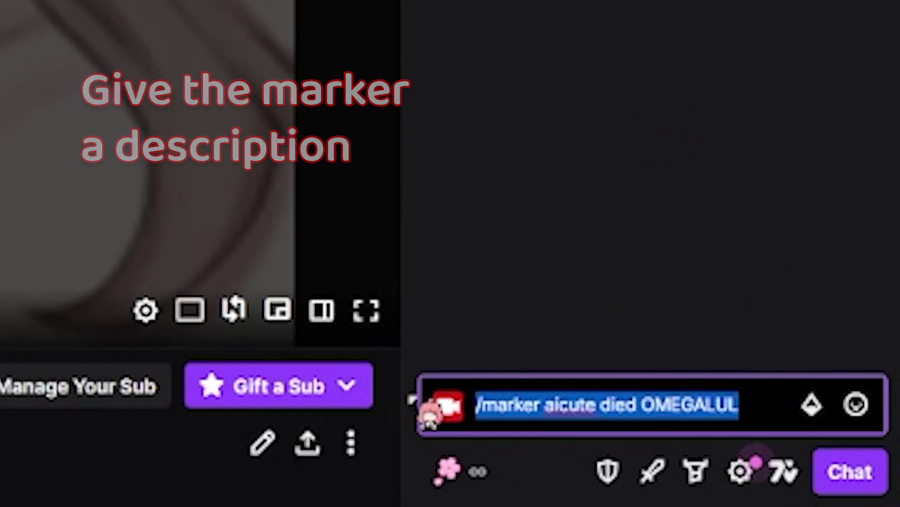
{"action": "type", "text": "/marker viewer asked a good question"}
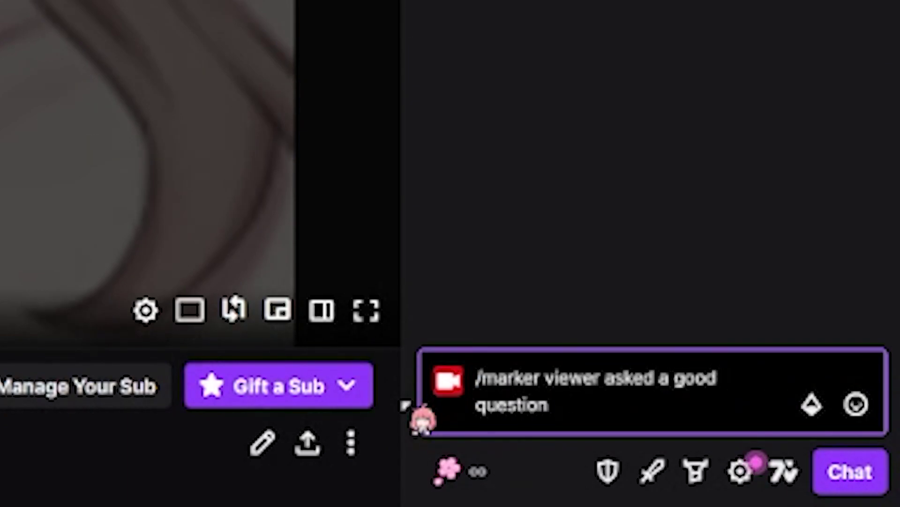
{"action": "type", "text": " 2minutes"}
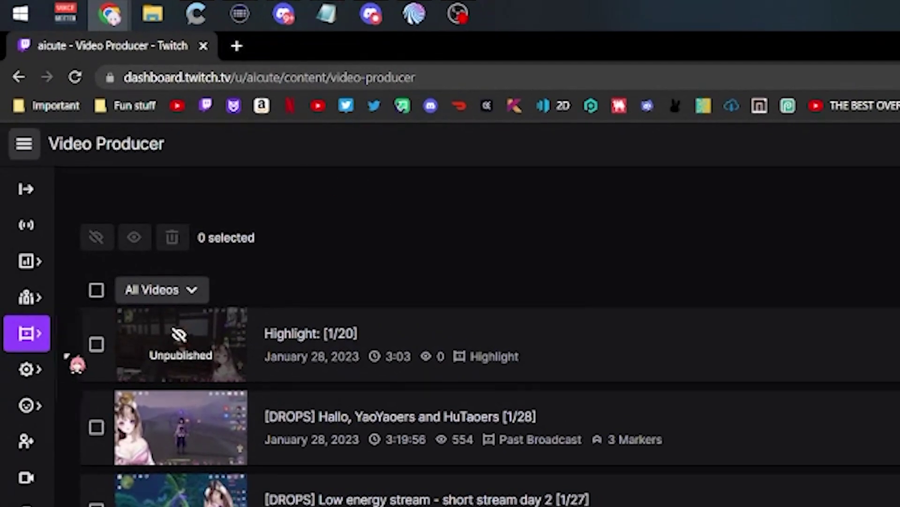
Filter the Video Producer list to show only Highlights
{"action": "mouse_move", "coordinate": [44, 352]}
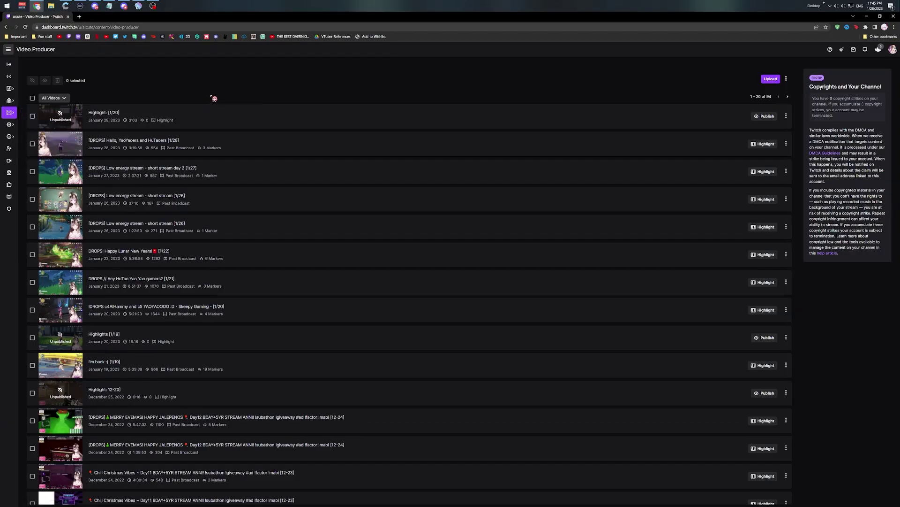
{"action": "scroll", "coordinate": [219, 115], "scroll_direction": "down", "scroll_amount": 4}
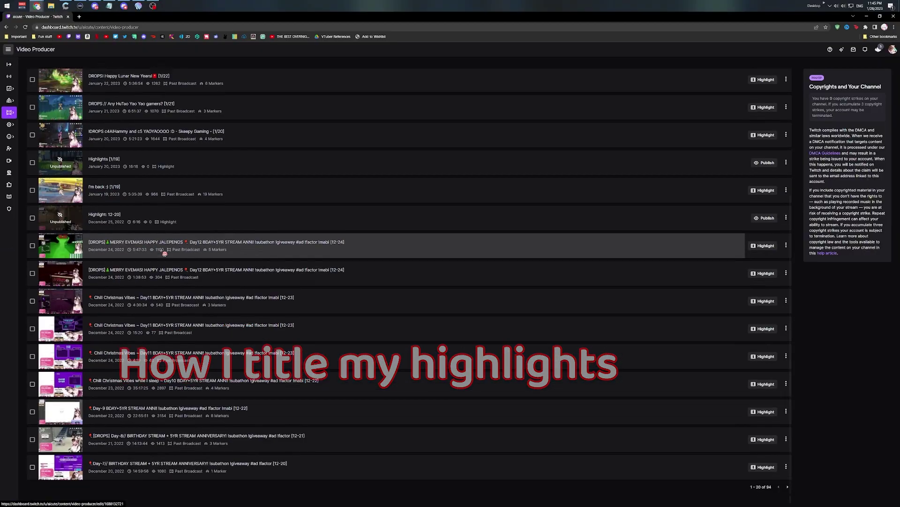
{"action": "scroll", "coordinate": [342, 261], "scroll_direction": "up", "scroll_amount": 5}
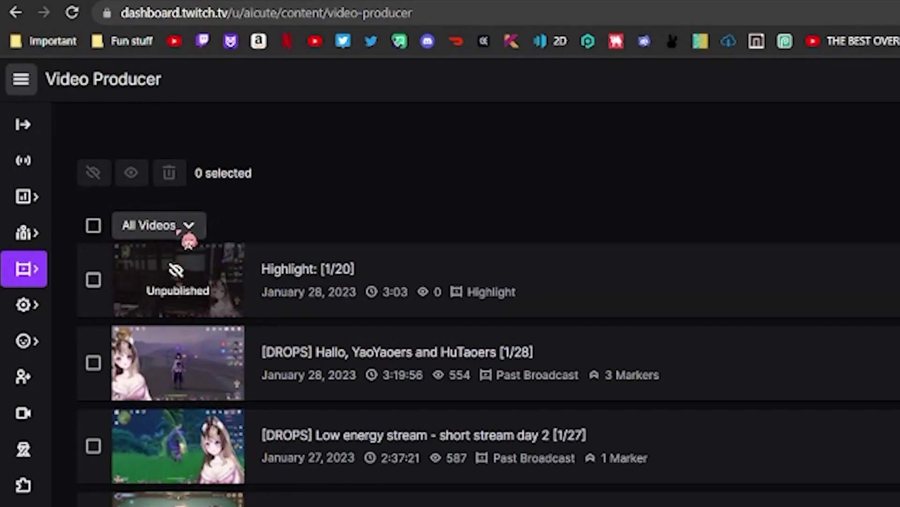
{"action": "left_click", "coordinate": [183, 232]}
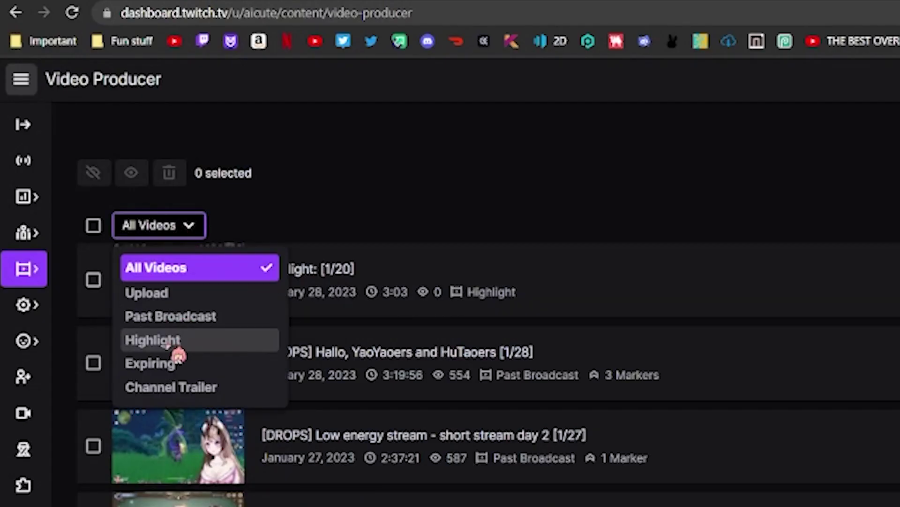
{"action": "left_click", "coordinate": [177, 348]}
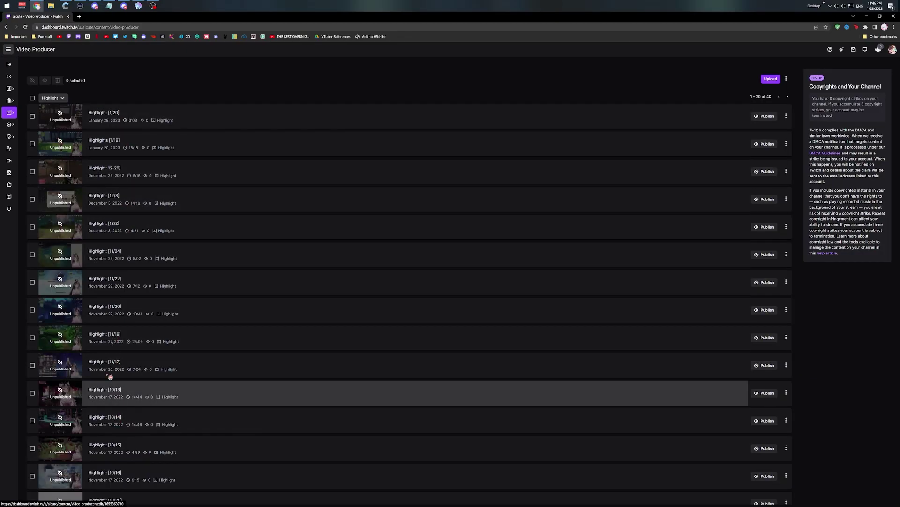
Switch the video type filter to Past Broadcast
{"action": "left_click", "coordinate": [55, 98]}
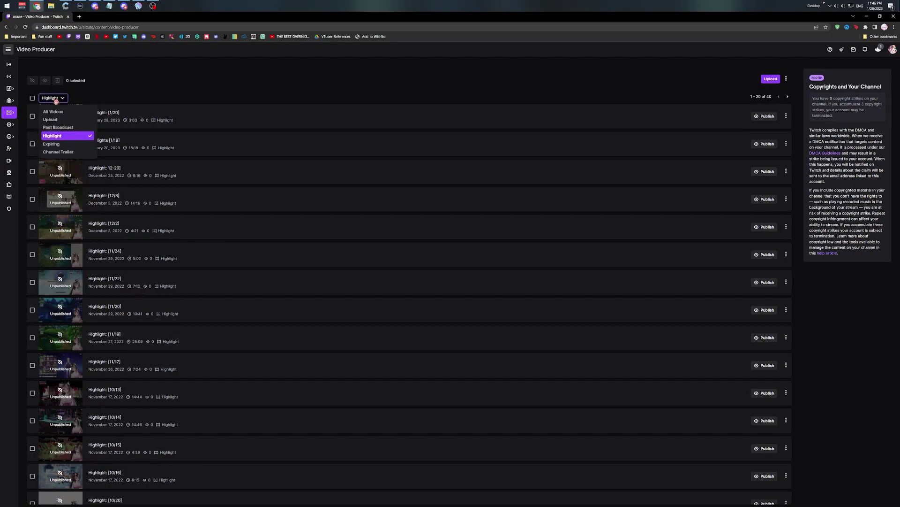
{"action": "left_click", "coordinate": [52, 128]}
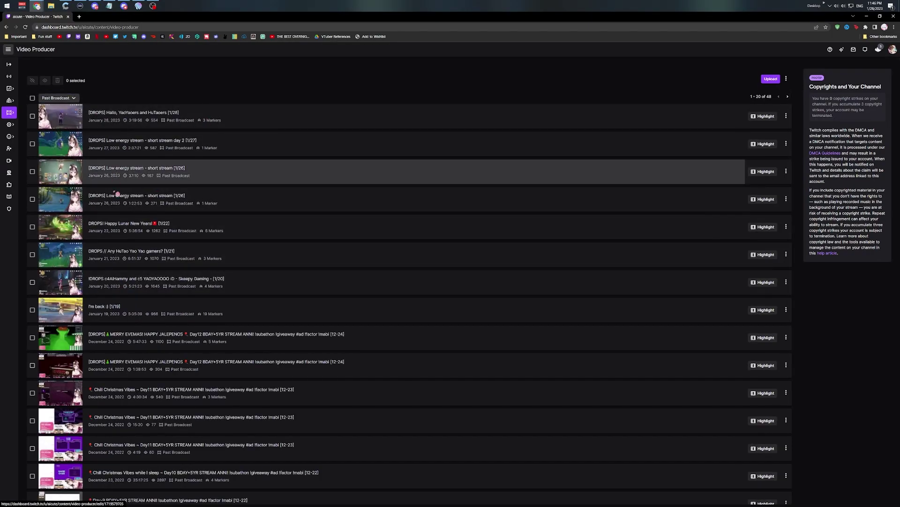
{"action": "left_click", "coordinate": [56, 98]}
Show All Videos in the list and start a highlight from the Jan 21 broadcast
{"action": "left_click", "coordinate": [91, 108]}
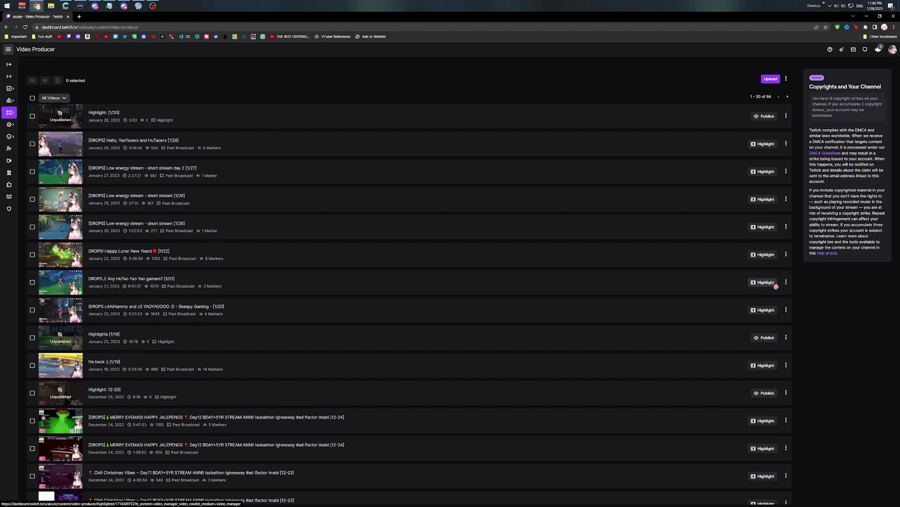
{"action": "left_click", "coordinate": [774, 283]}
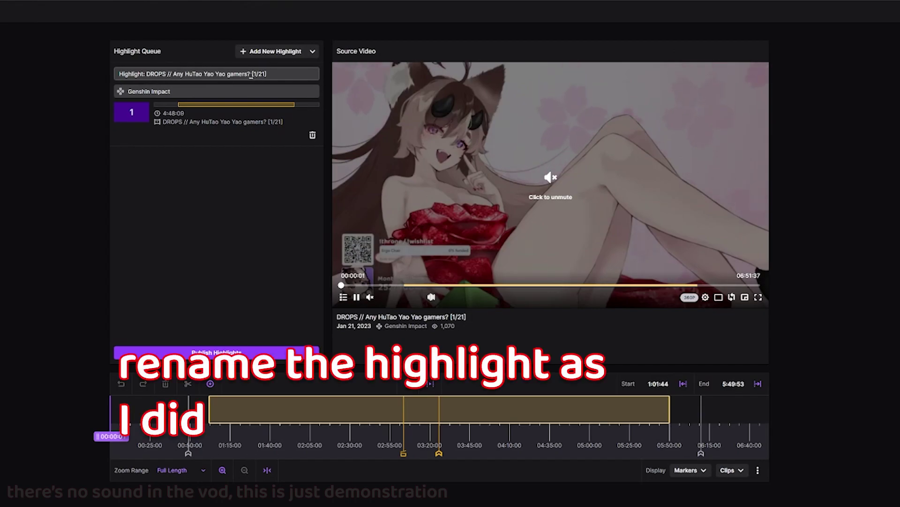
Title the highlight 'Highlight: [1/21]' and move its clip start onto the first marker
{"action": "left_click_drag", "start_coordinate": [334, 91], "coordinate": [259, 92]}
{"action": "left_click_drag", "start_coordinate": [207, 139], "coordinate": [227, 138]}
{"action": "key", "text": "BackSpace"}
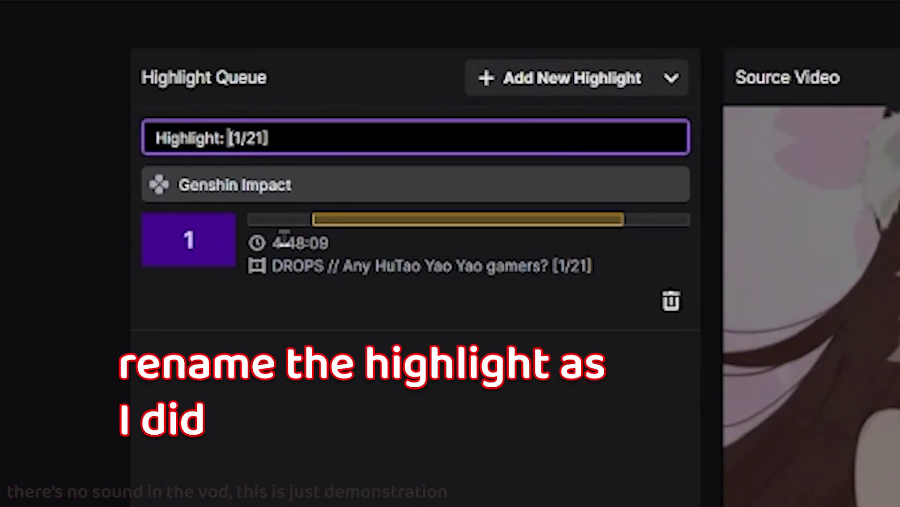
{"action": "key", "text": "Return"}
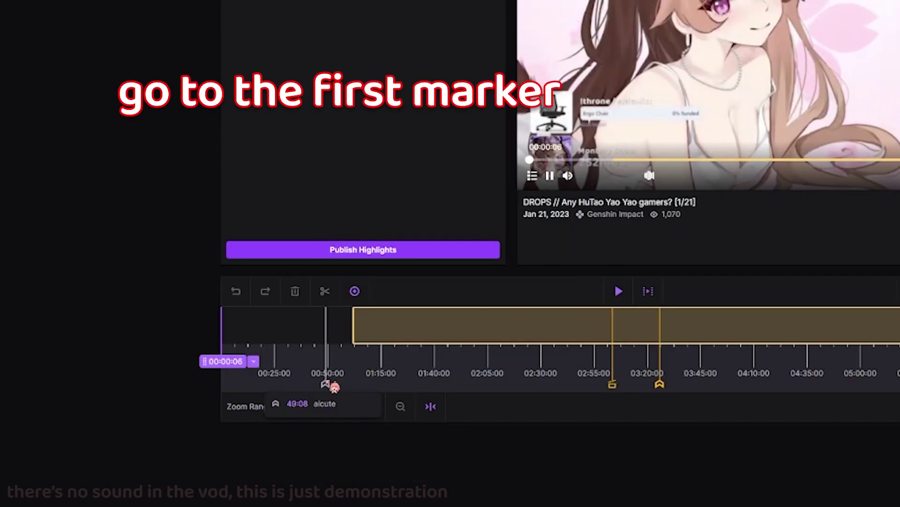
{"action": "left_click", "coordinate": [188, 451]}
{"action": "left_click_drag", "start_coordinate": [209, 407], "coordinate": [184, 407]}
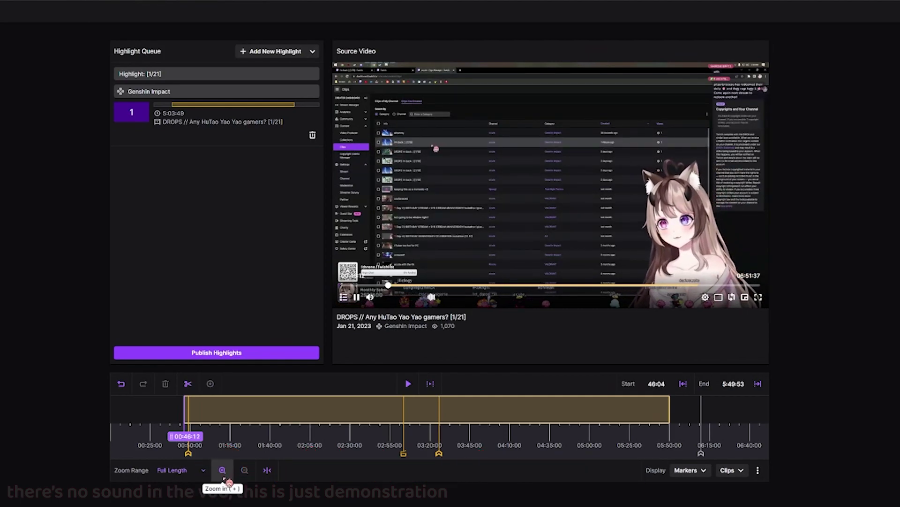
Zoom the timeline to one hour and trim the clip to 48:47–49:19, 32 seconds
{"action": "left_click", "coordinate": [223, 471]}
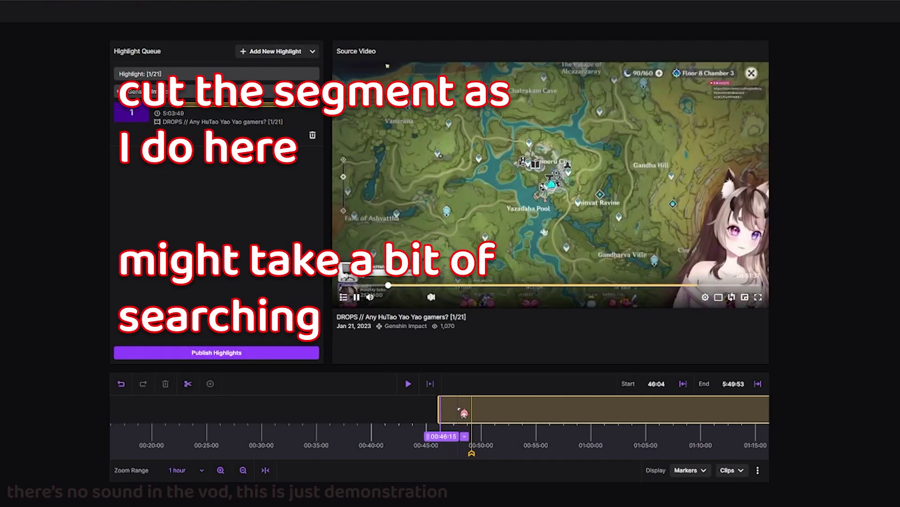
{"action": "left_click", "coordinate": [683, 383]}
{"action": "left_click", "coordinate": [460, 415]}
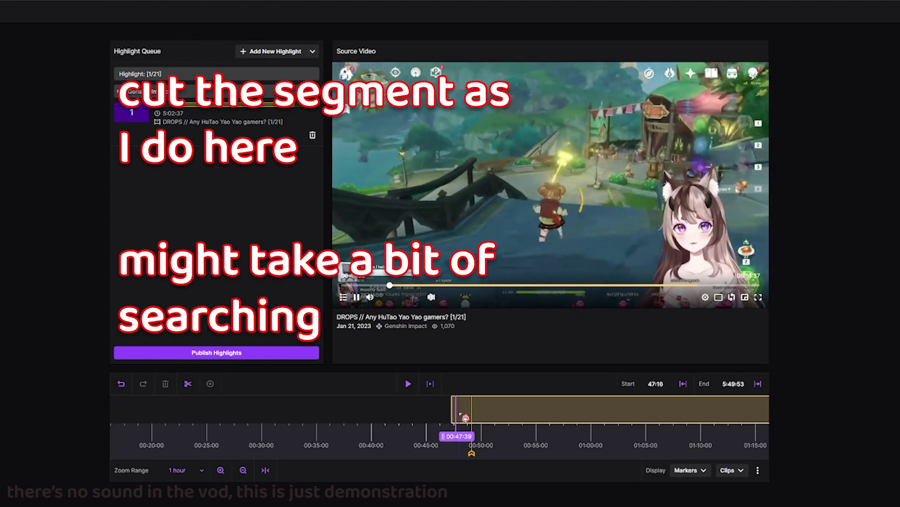
{"action": "left_click", "coordinate": [460, 414]}
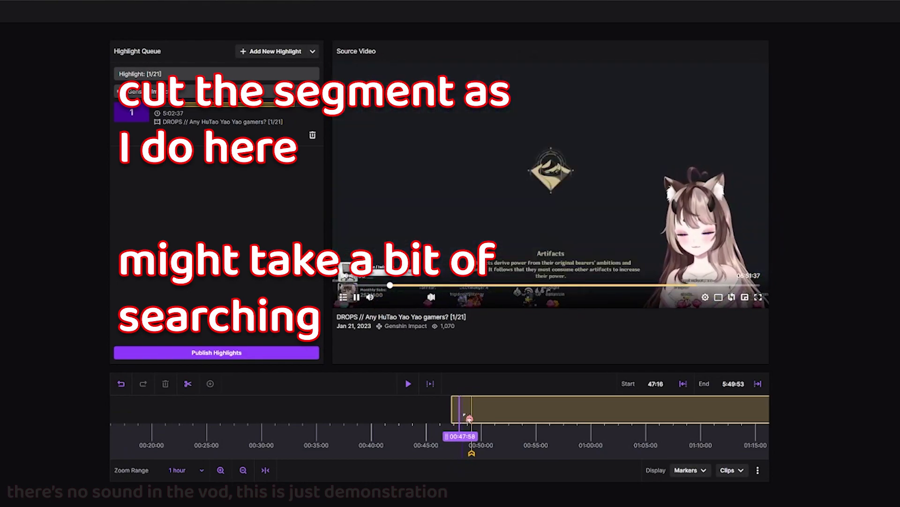
{"action": "left_click", "coordinate": [463, 414]}
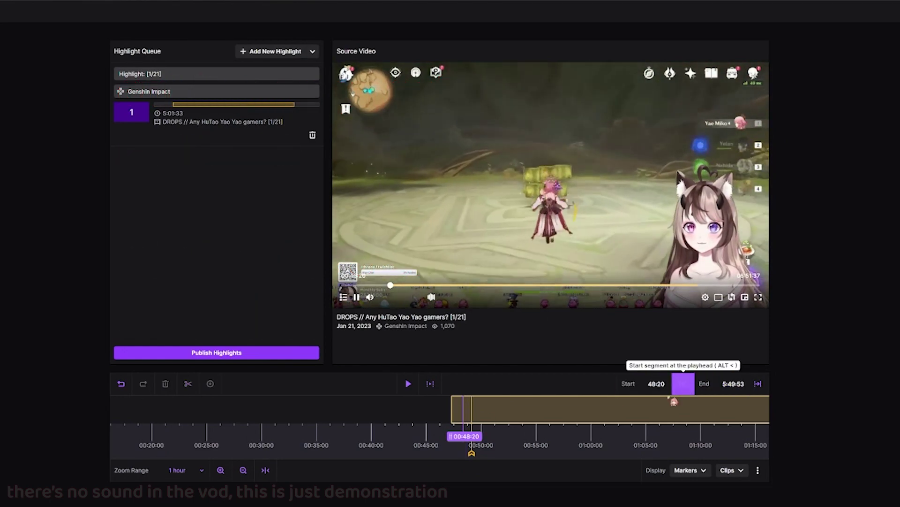
{"action": "left_click", "coordinate": [683, 384]}
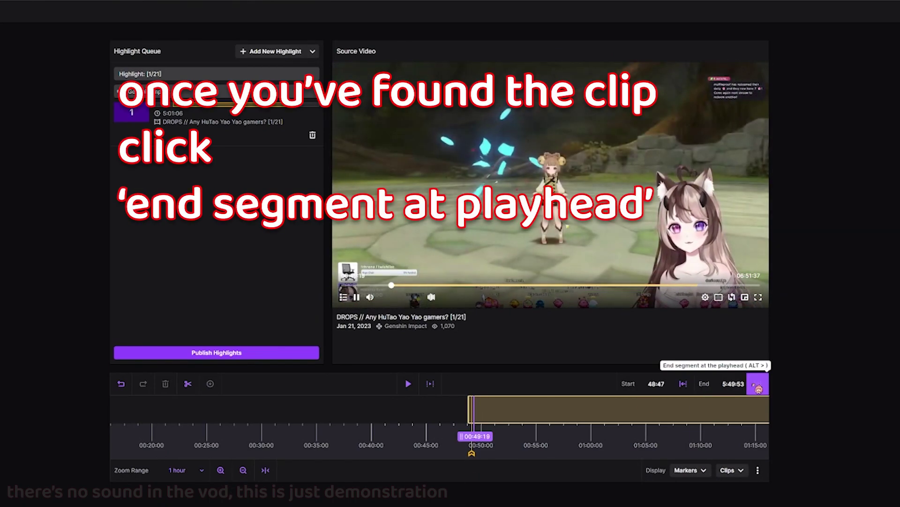
{"action": "left_click", "coordinate": [758, 383]}
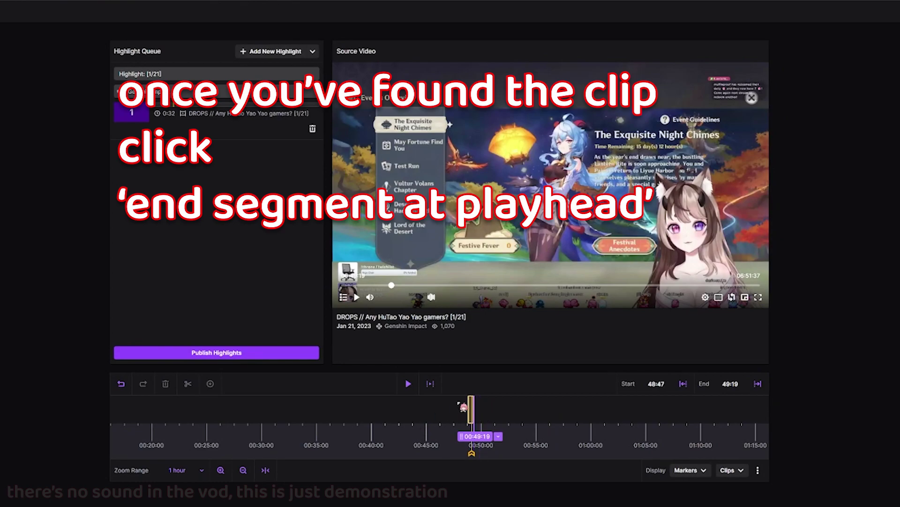
Show the full broadcast, jump via markers to near 3:24:06, and add a segment there
{"action": "left_click", "coordinate": [266, 470]}
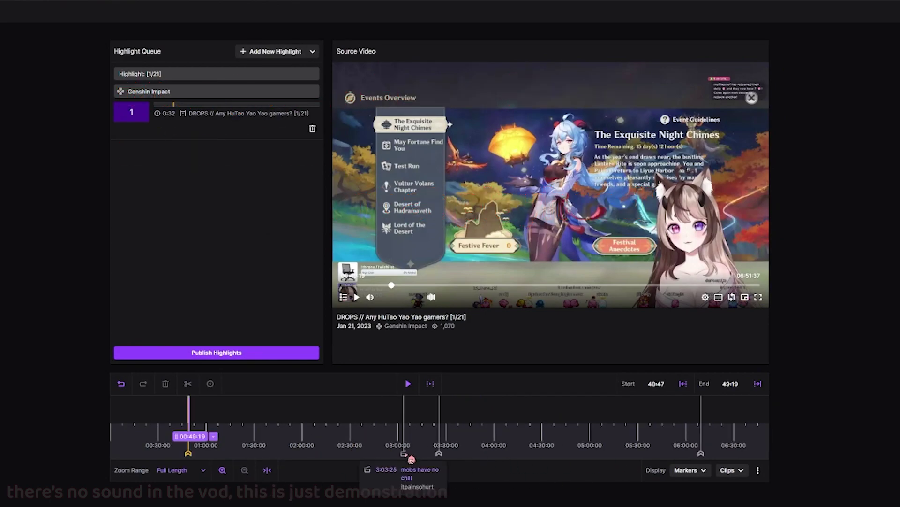
{"action": "left_click", "coordinate": [412, 459]}
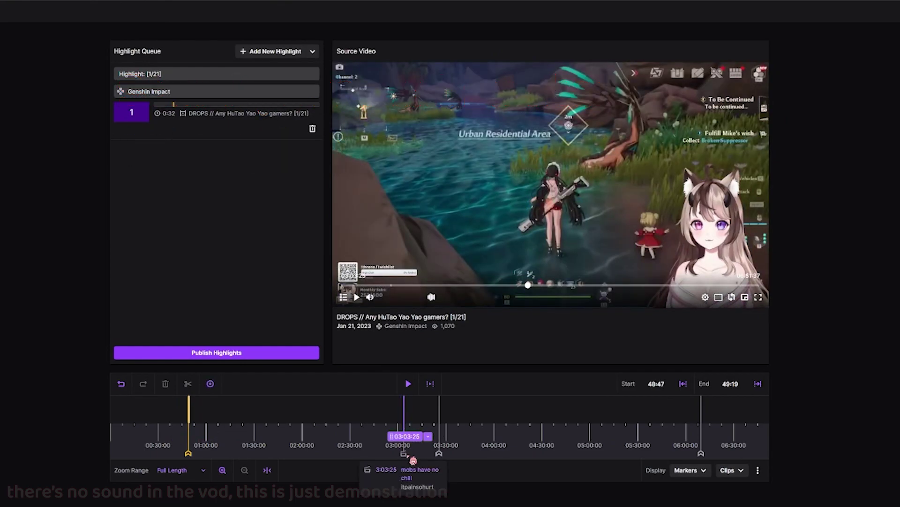
{"action": "left_click", "coordinate": [404, 417]}
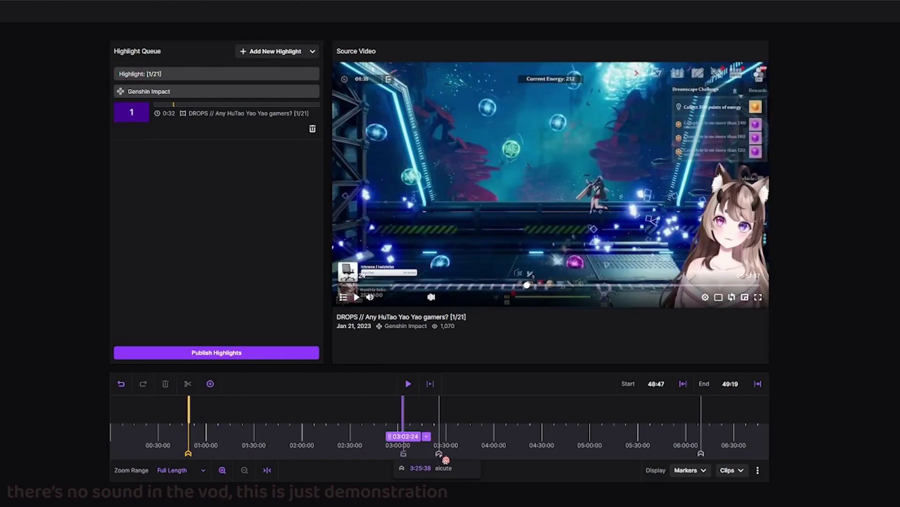
{"action": "left_click", "coordinate": [446, 460]}
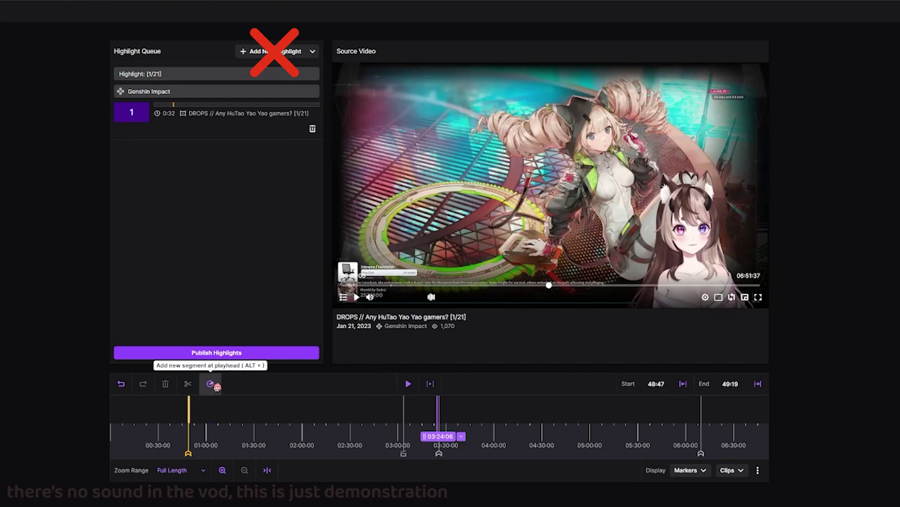
{"action": "left_click", "coordinate": [217, 386]}
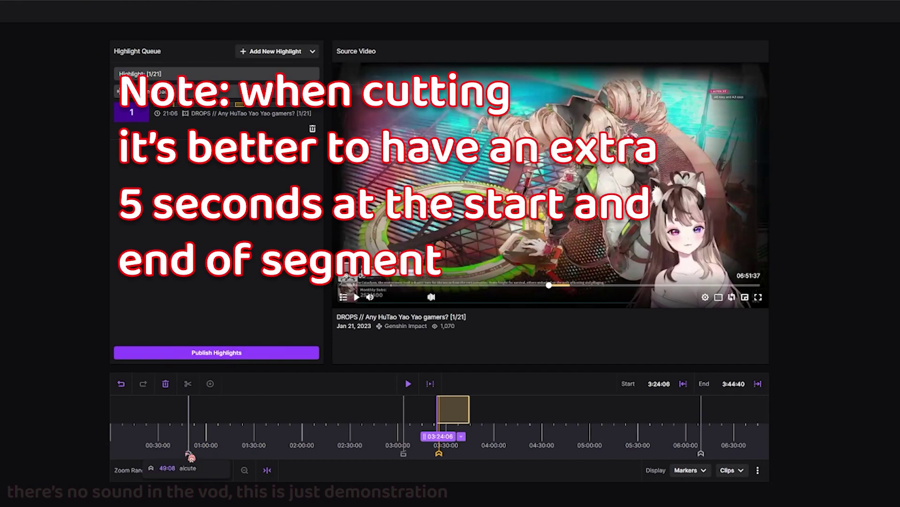
Select the new 3:24:06–3:44:40 segment and seek the playhead to its start
{"action": "left_click", "coordinate": [190, 456]}
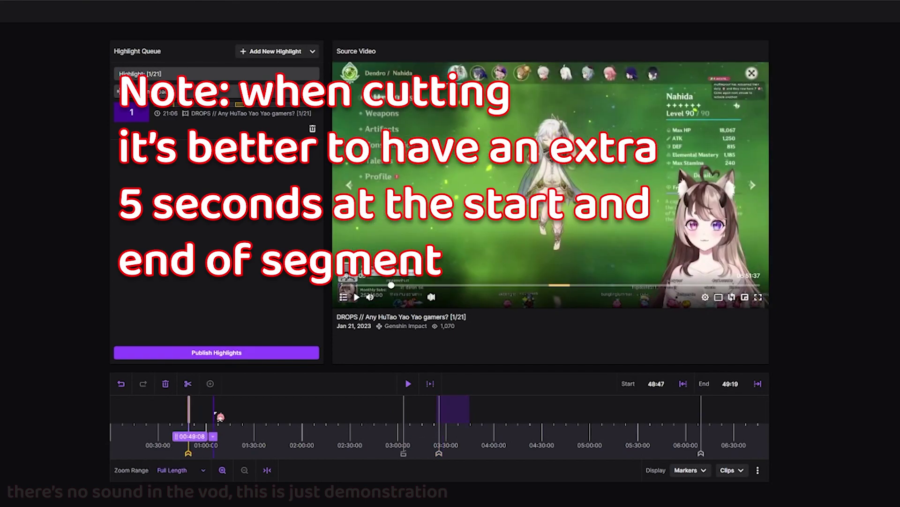
{"action": "left_click", "coordinate": [463, 412]}
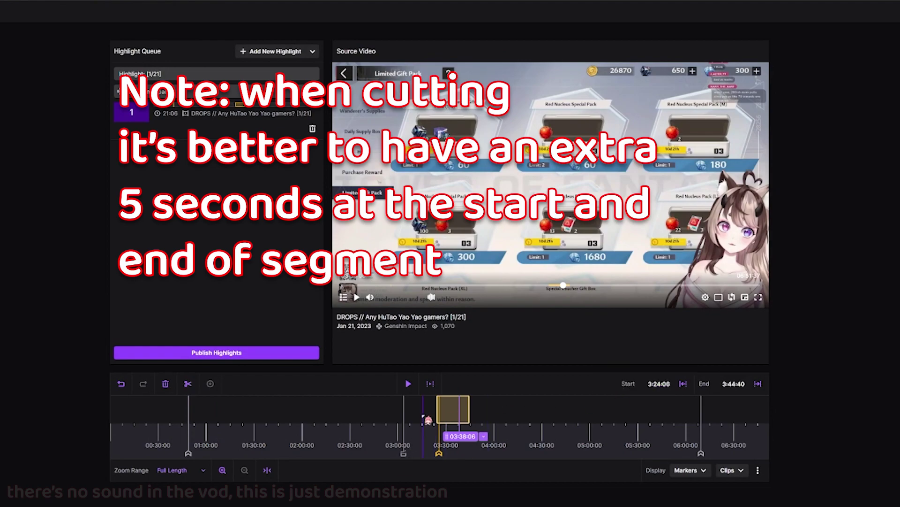
{"action": "left_click", "coordinate": [439, 413]}
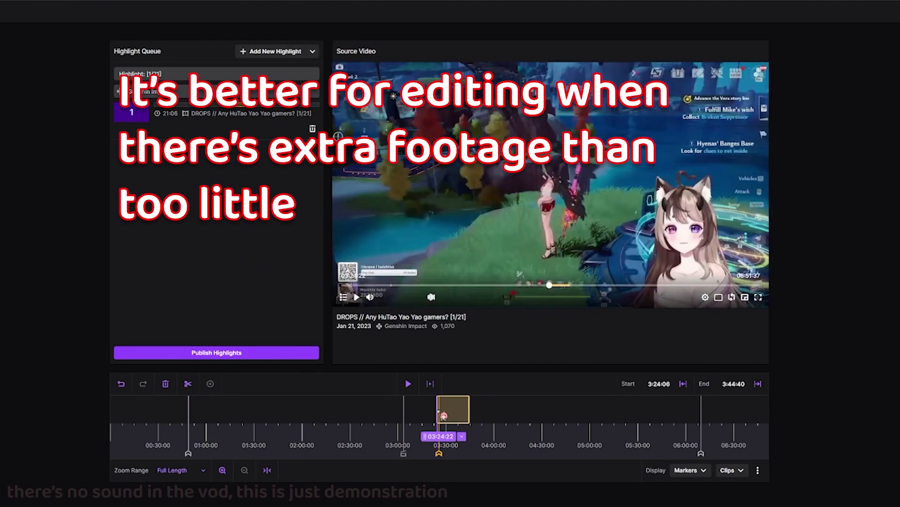
Zoom the timeline to a 1 hour range and play the broadcast around 6:08:36
{"action": "left_click", "coordinate": [222, 469]}
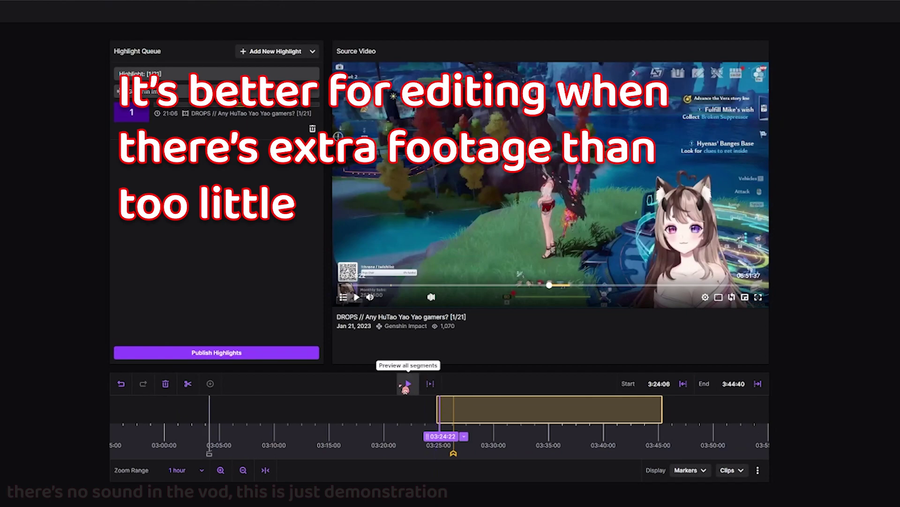
{"action": "left_click", "coordinate": [356, 297]}
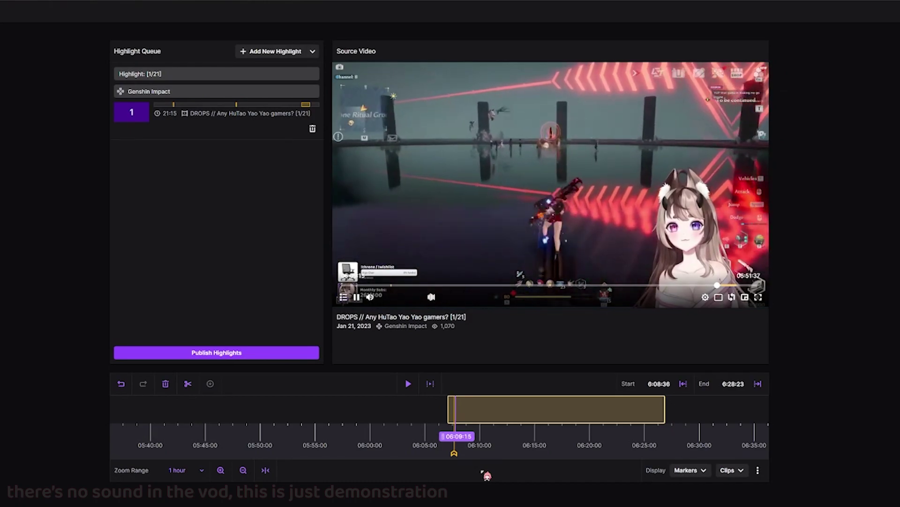
End the third segment at 6:09:17, zoom back to full length, and preview all segments
{"action": "left_click", "coordinate": [757, 383]}
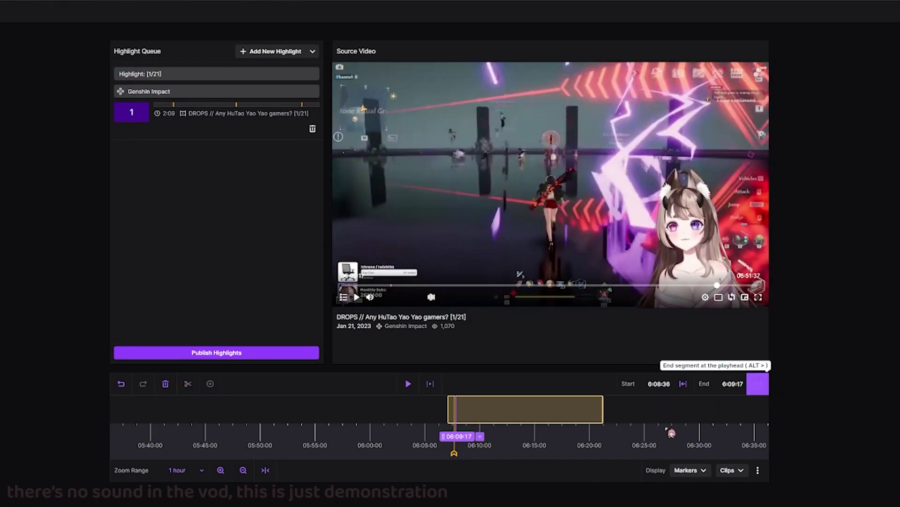
{"action": "left_click", "coordinate": [245, 471]}
{"action": "left_click", "coordinate": [245, 471]}
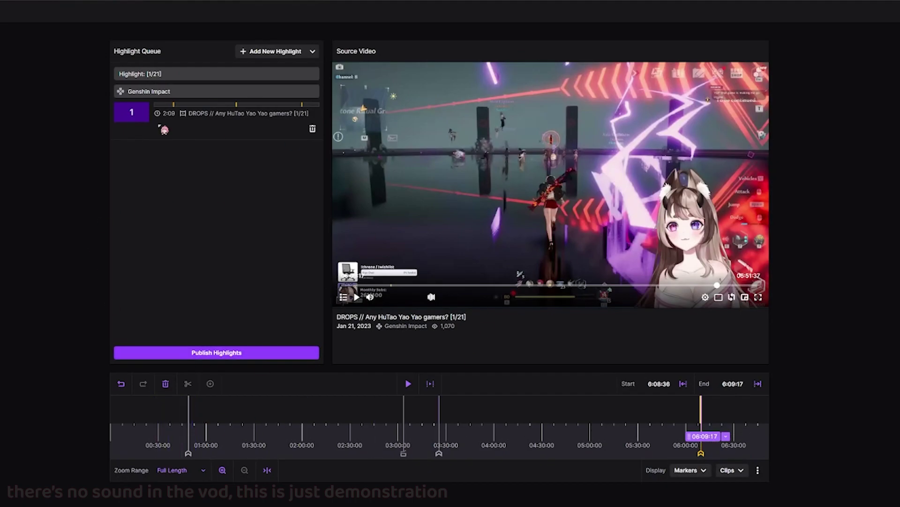
{"action": "left_click", "coordinate": [407, 383]}
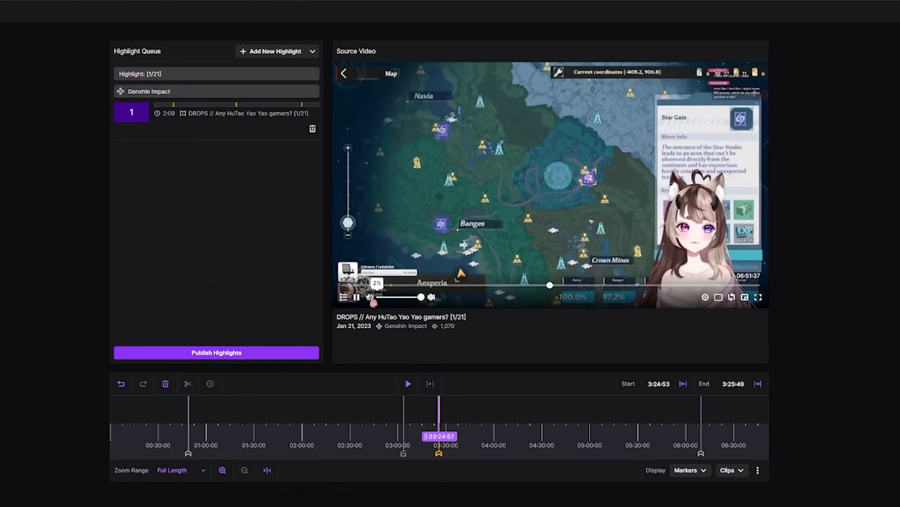
Pause the preview after reviewing the highlight's segments
{"action": "key", "text": "space"}
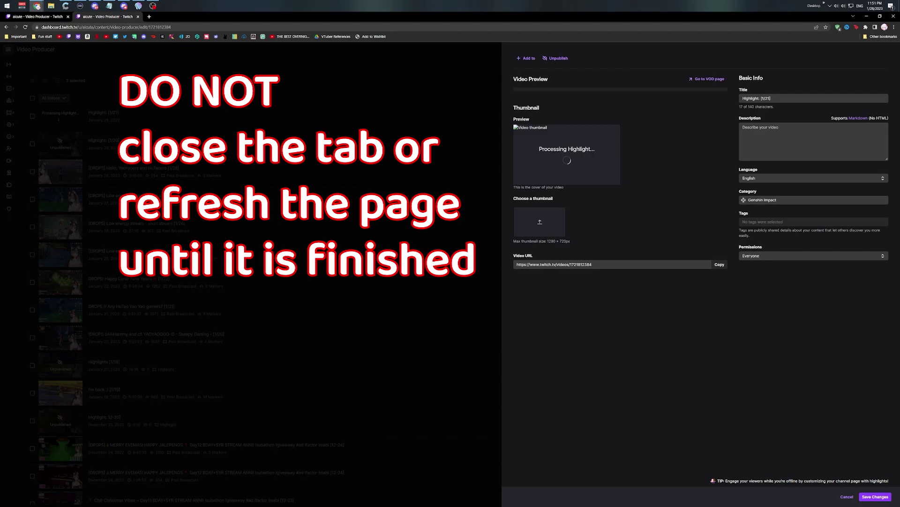
Set Highlight: [1/21] to unpublished while it processes and close its details panel
{"action": "left_click", "coordinate": [559, 58]}
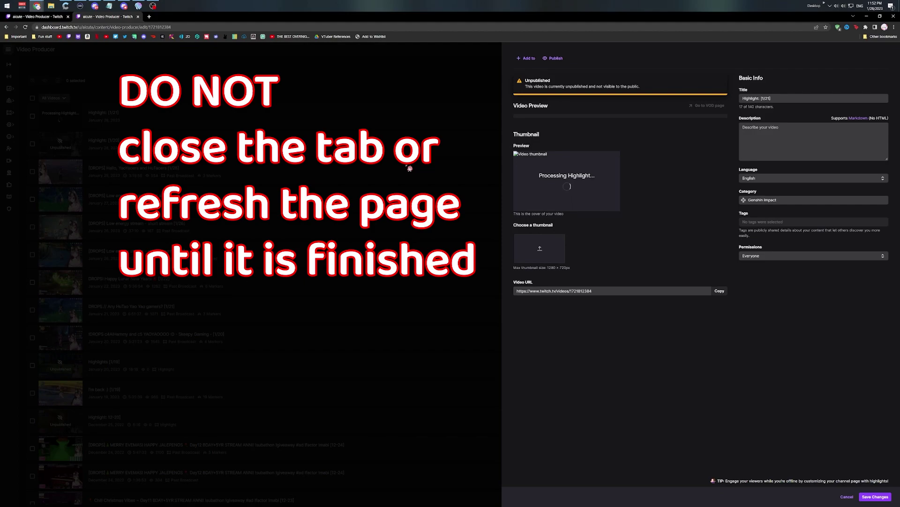
{"action": "left_click", "coordinate": [57, 50]}
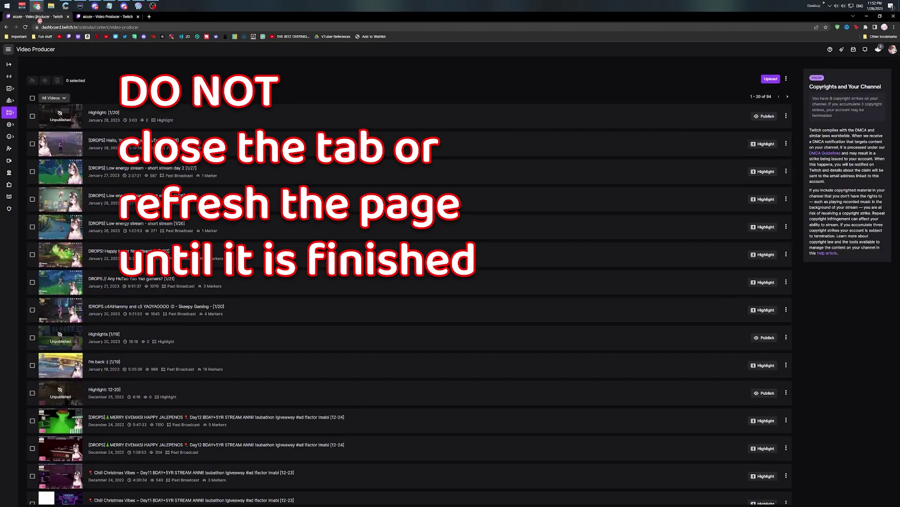
{"action": "left_click", "coordinate": [90, 19]}
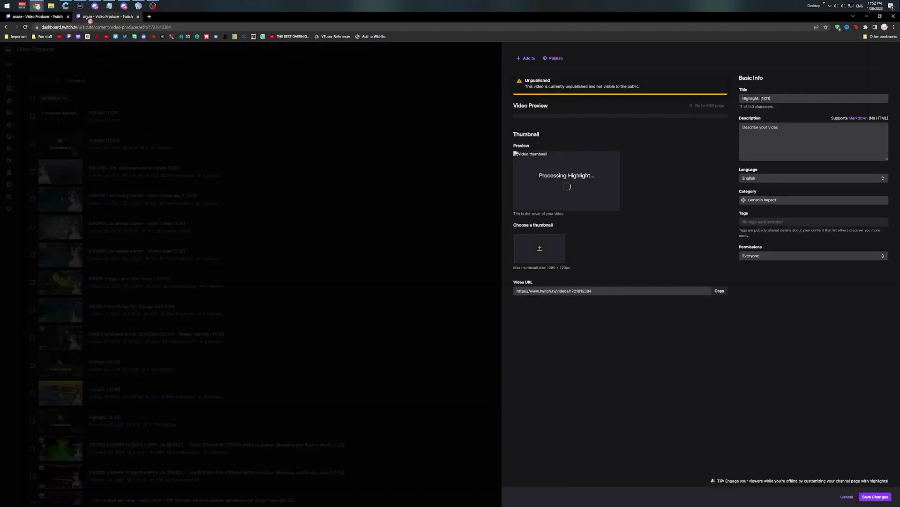
Reload the Video Producer list and start a highlight of the Lunar New Year broadcast
{"action": "left_click", "coordinate": [49, 17]}
{"action": "left_click", "coordinate": [24, 26]}
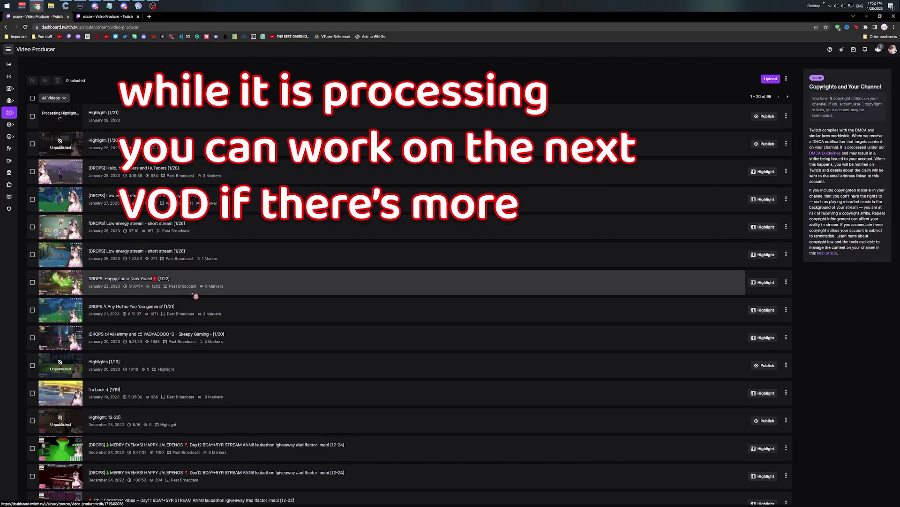
{"action": "left_click", "coordinate": [762, 282]}
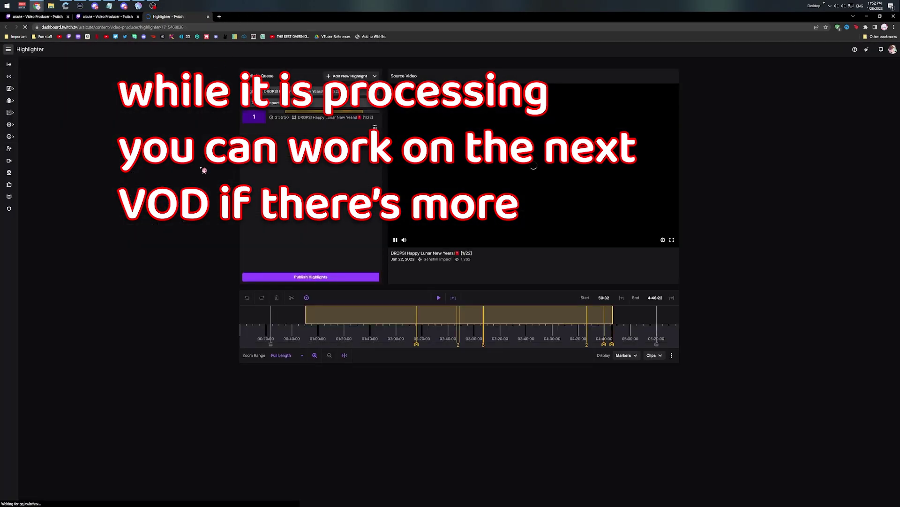
Remove the broadcast name so the title reads 'Highlight: [1/22]', then reload Video Producer
{"action": "left_click_drag", "start_coordinate": [264, 91], "coordinate": [327, 91]}
{"action": "key", "text": "BackSpace"}
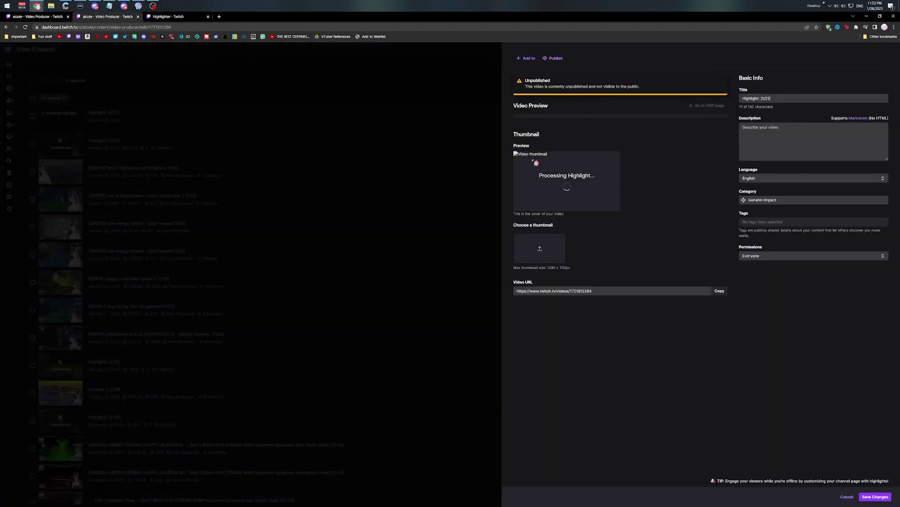
{"action": "left_click", "coordinate": [25, 27]}
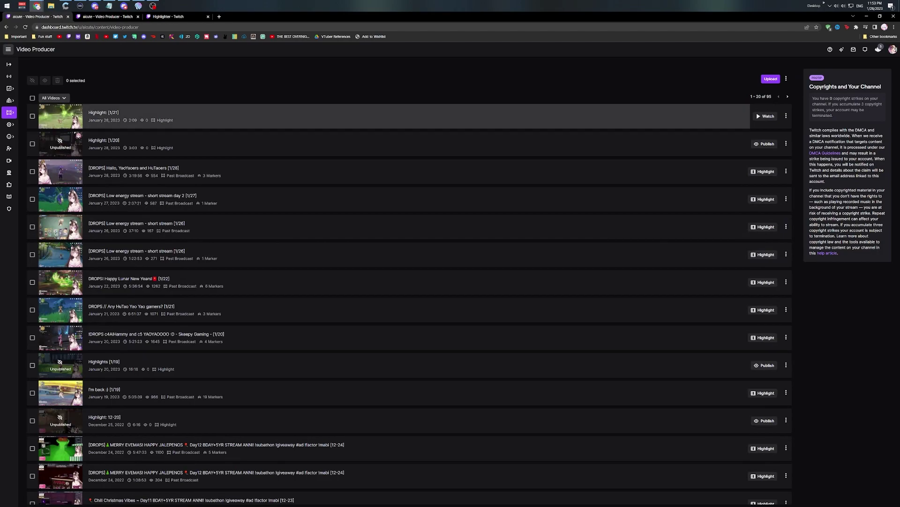
Confirm Highlight: [1/21] finished processing and close the duplicate Video Producer tab
{"action": "left_click", "coordinate": [103, 115]}
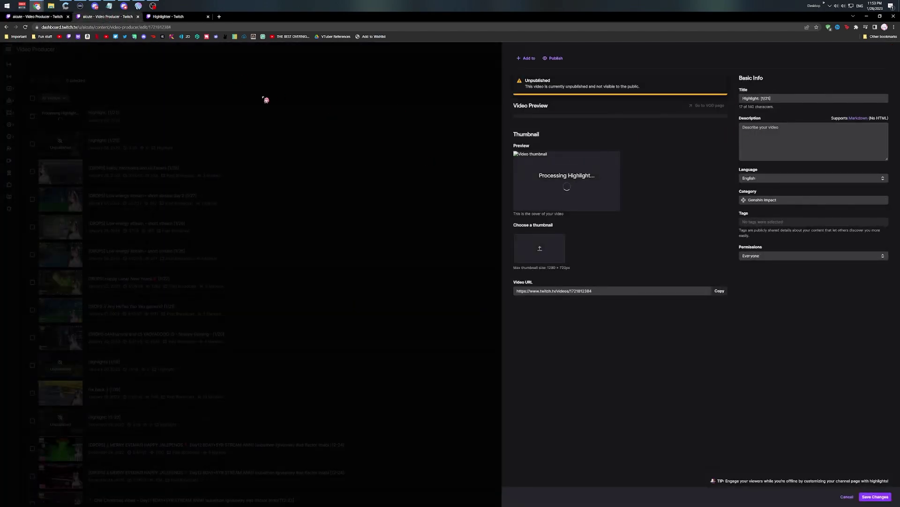
{"action": "left_click", "coordinate": [326, 108]}
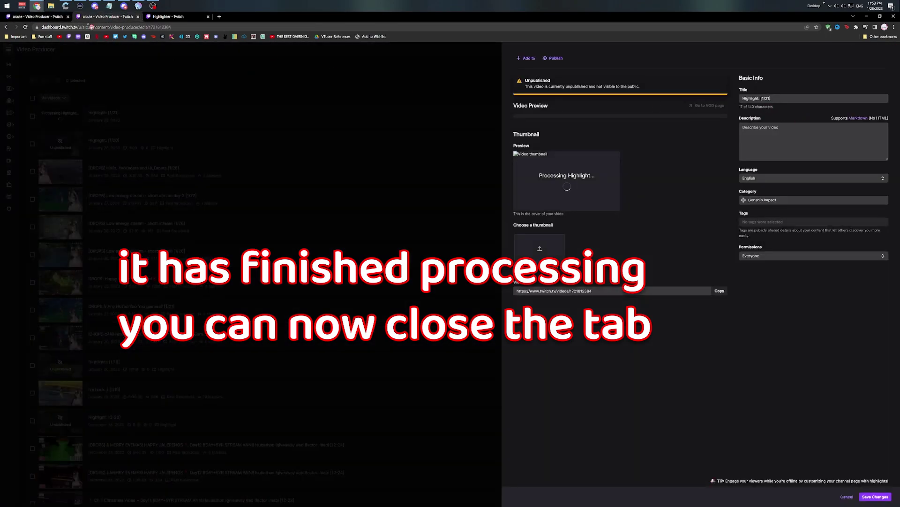
{"action": "left_click", "coordinate": [139, 17]}
{"action": "left_click", "coordinate": [35, 17]}
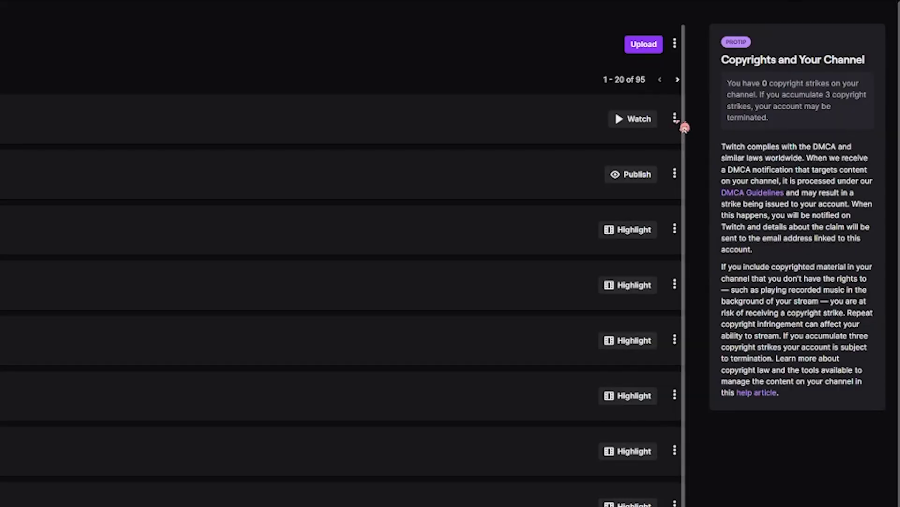
{"action": "left_click", "coordinate": [676, 120]}
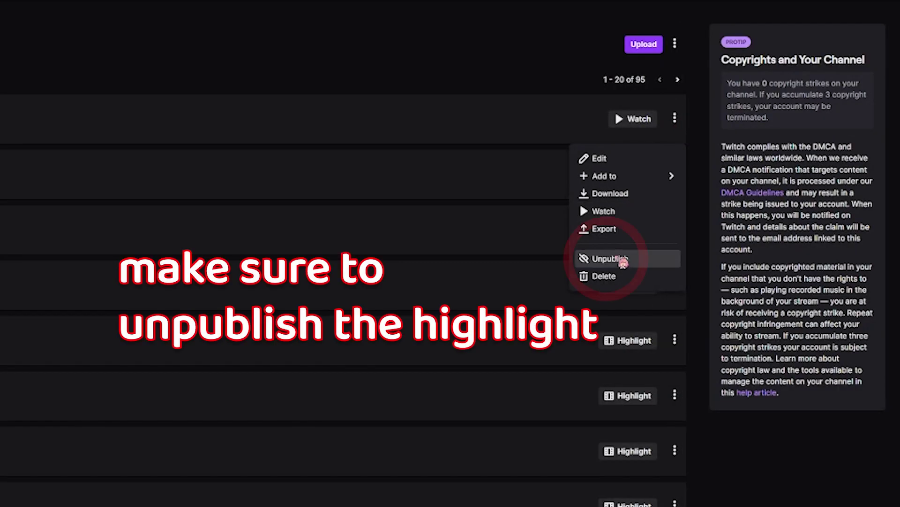
Unpublish Highlight: [1/21], confirming with Yes, and go back to the Lunar New Year highlight editor
{"action": "left_click", "coordinate": [656, 263]}
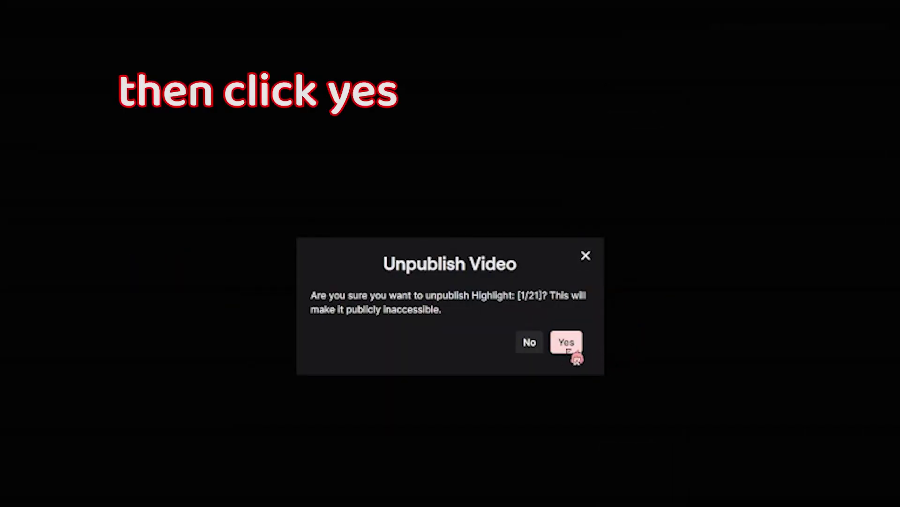
{"action": "left_click", "coordinate": [566, 347]}
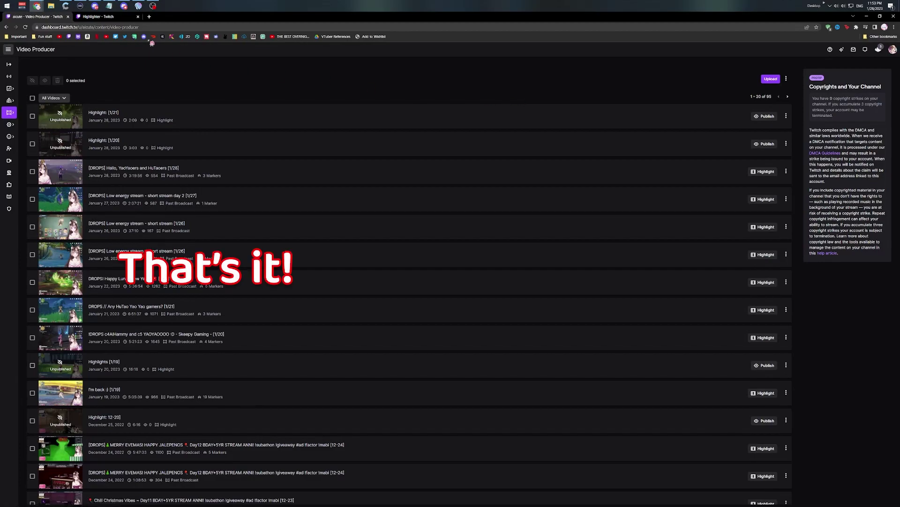
{"action": "left_click", "coordinate": [122, 18]}
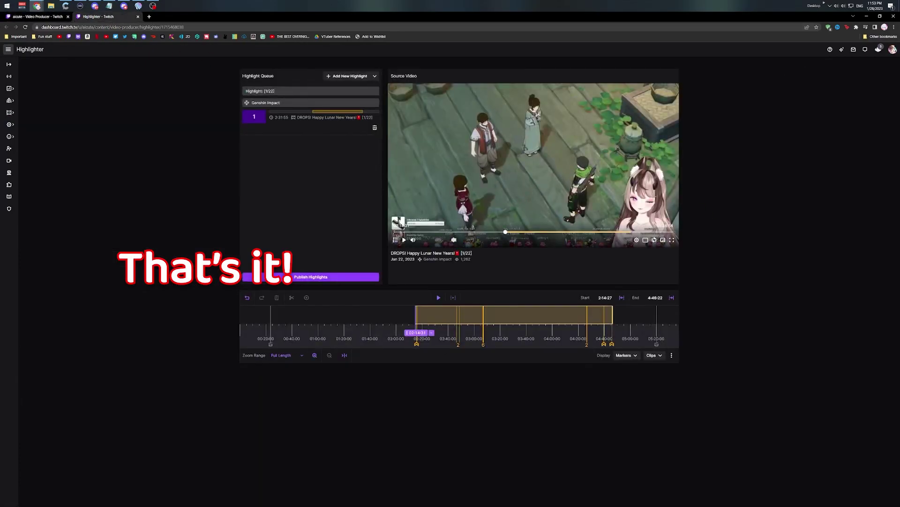